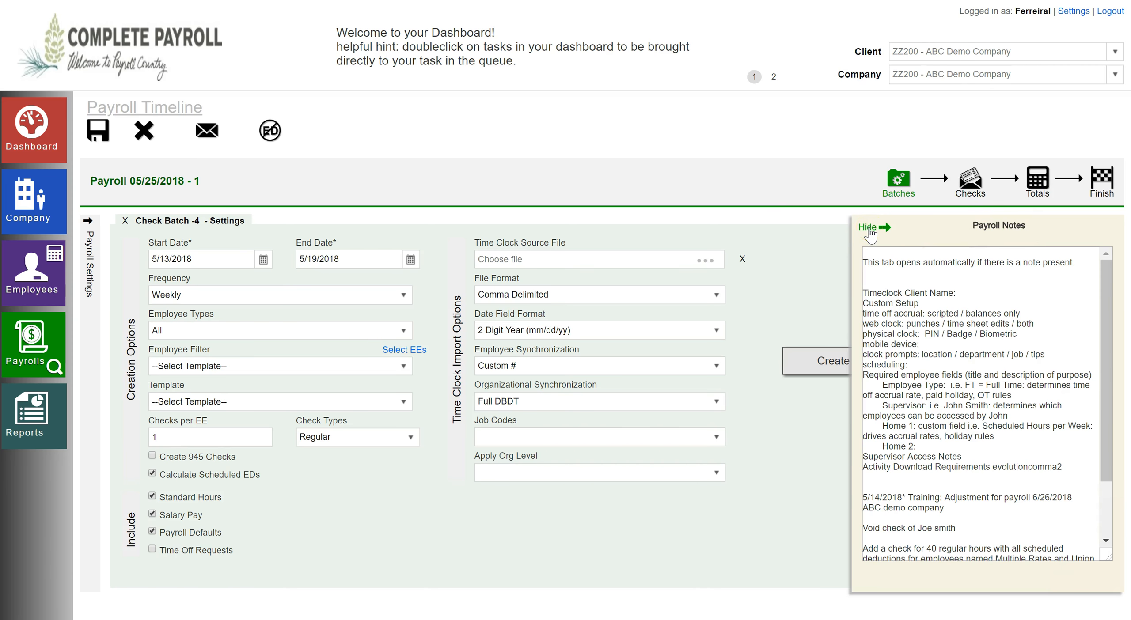
Step: Hide the payroll notes and check the batch's start date, end date and frequency
{"action": "left_click", "coordinate": [868, 228]}
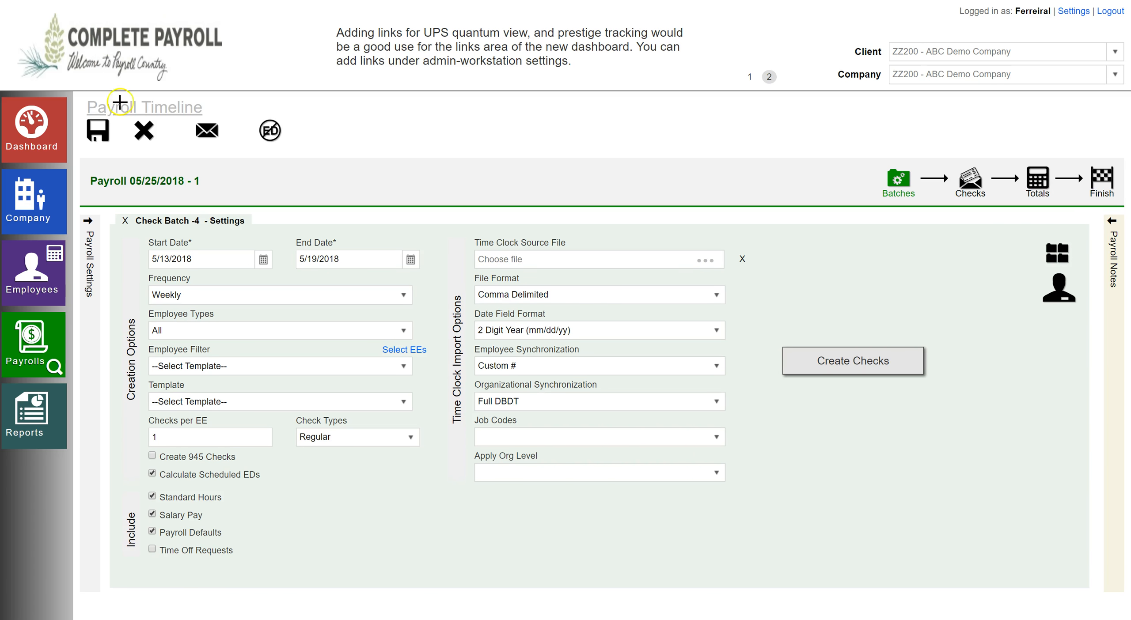
{"action": "left_click_drag", "start_coordinate": [131, 231], "coordinate": [261, 268]}
{"action": "left_click_drag", "start_coordinate": [292, 233], "coordinate": [402, 273]}
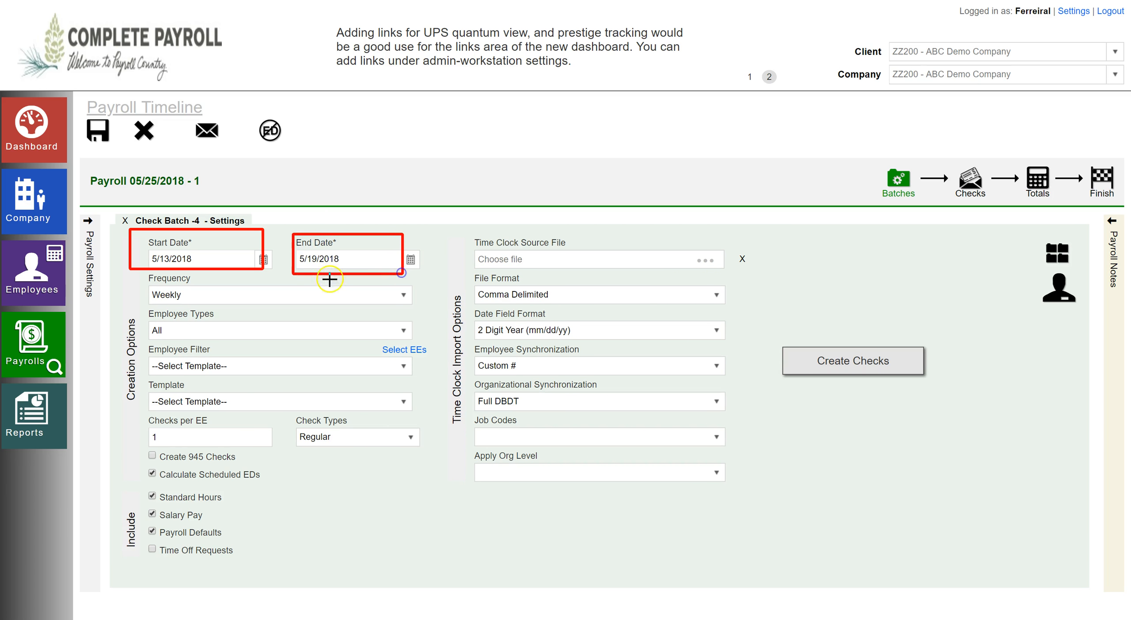
{"action": "left_click_drag", "start_coordinate": [128, 271], "coordinate": [415, 306]}
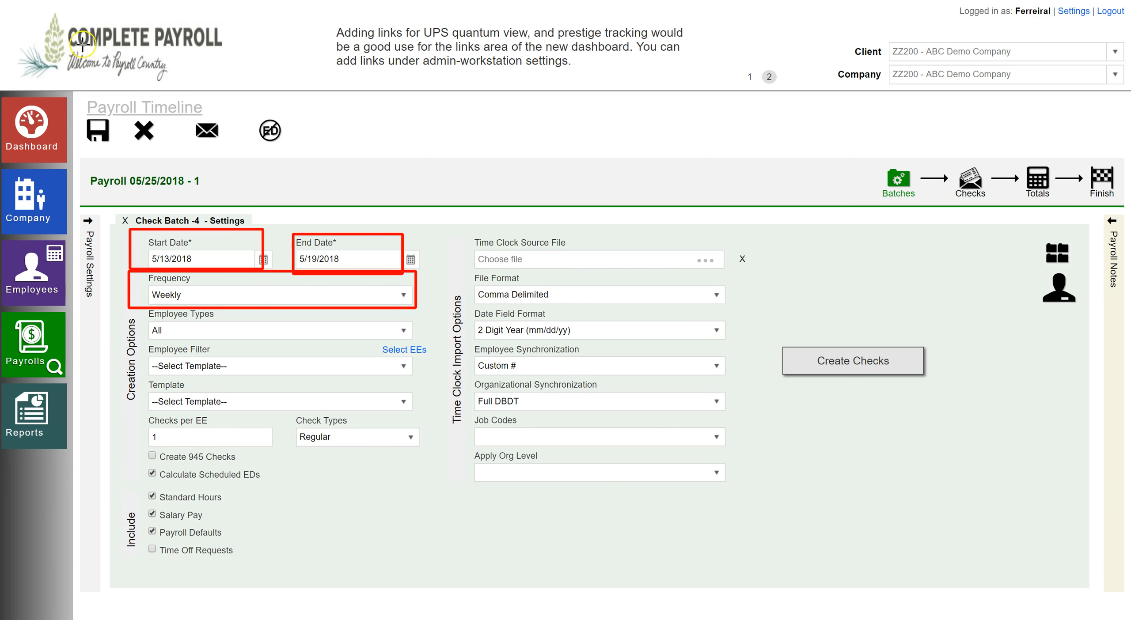
{"action": "key", "text": "Escape"}
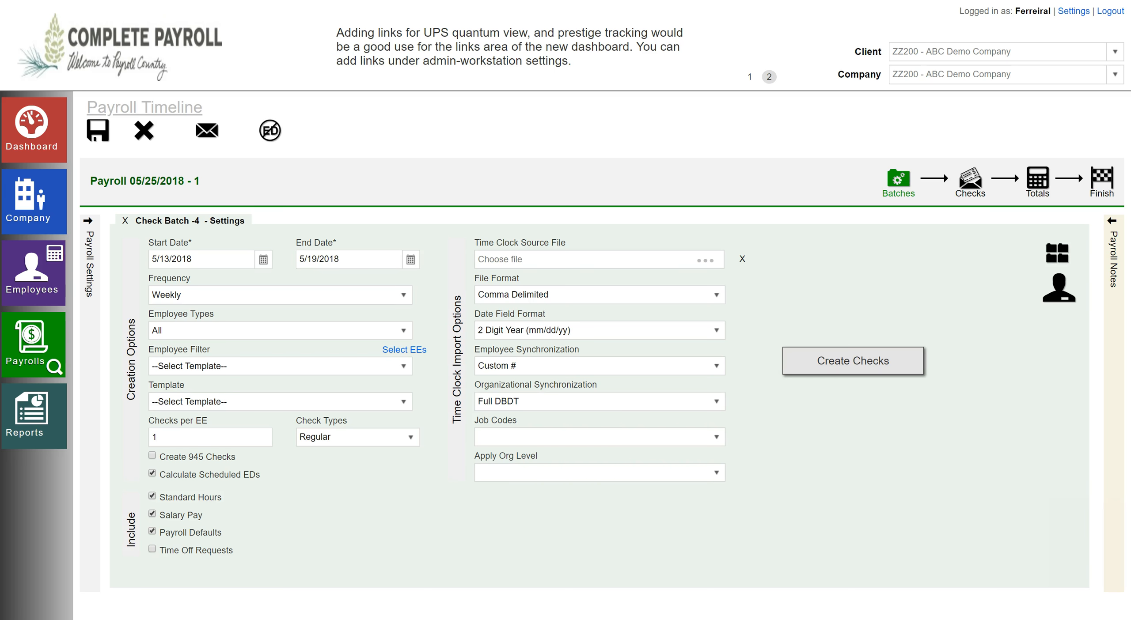
Step: Create the checks for the weekly batch 5/13/2018 to 5/19/2018
{"action": "left_click", "coordinate": [837, 365]}
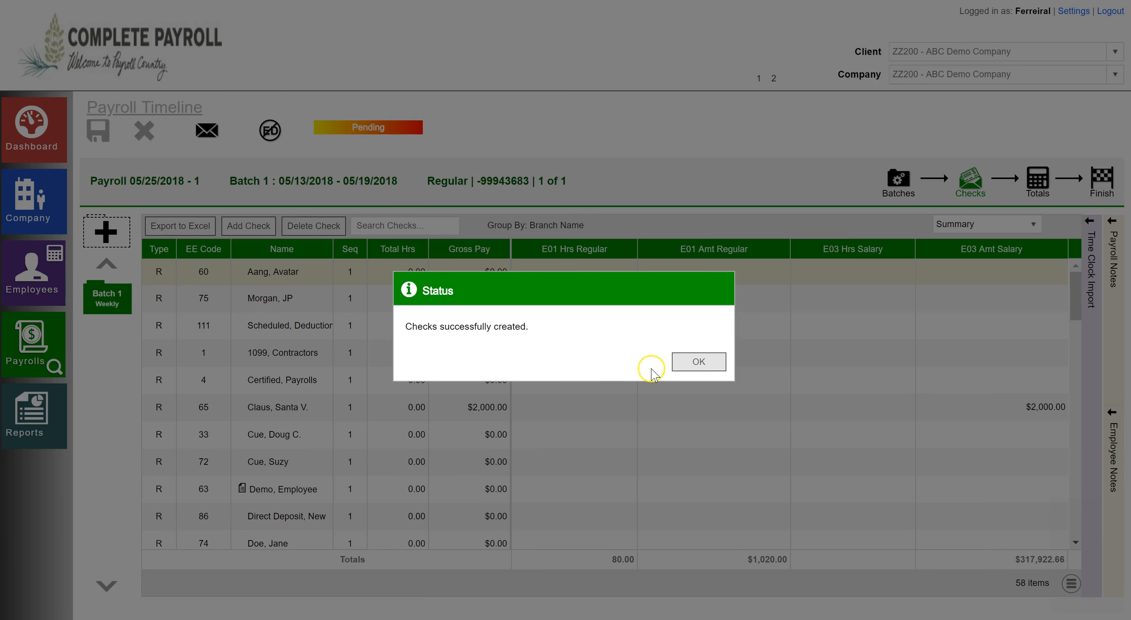
{"action": "left_click", "coordinate": [691, 367]}
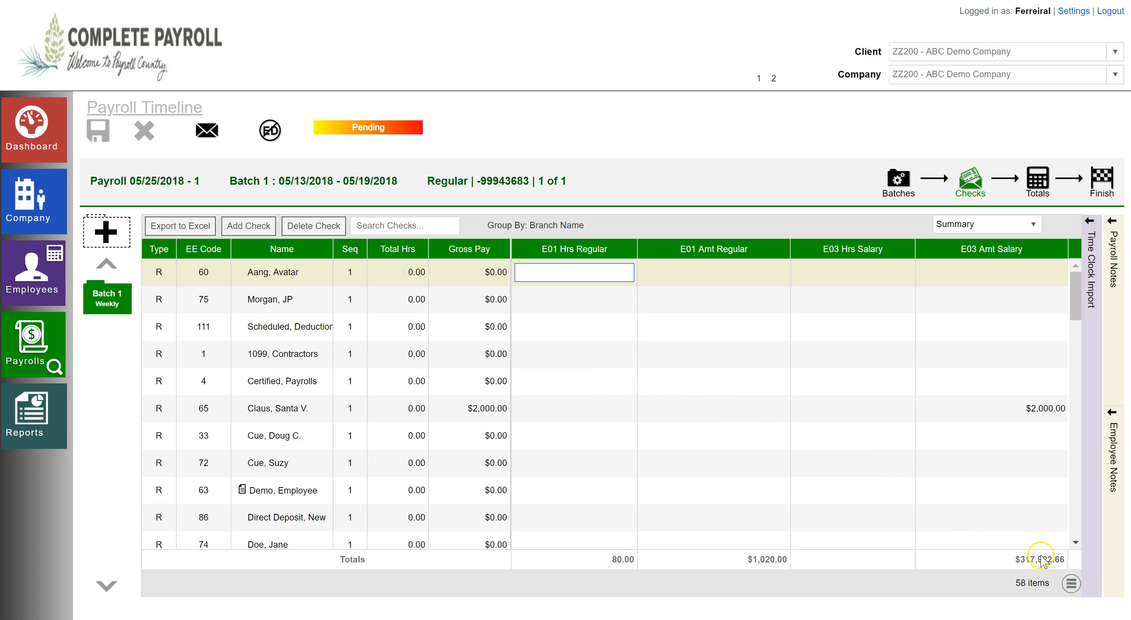
Step: Customize the check grid's columns, removing E03 Hrs Salary and Seq from the current columns
{"action": "left_click", "coordinate": [1071, 587]}
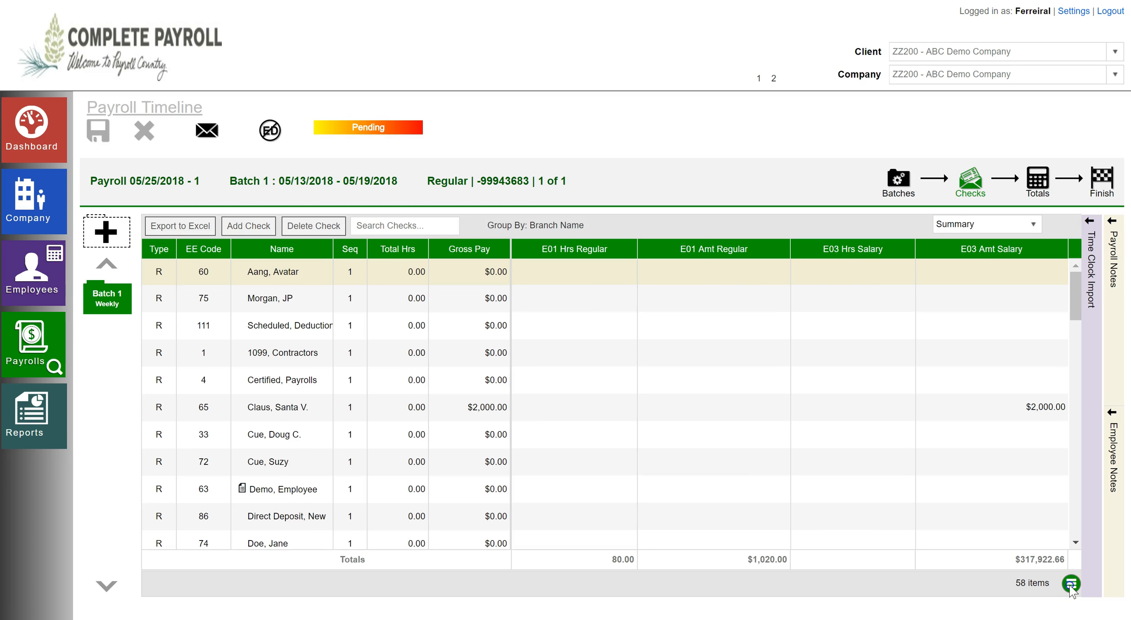
{"action": "left_click", "coordinate": [1071, 587]}
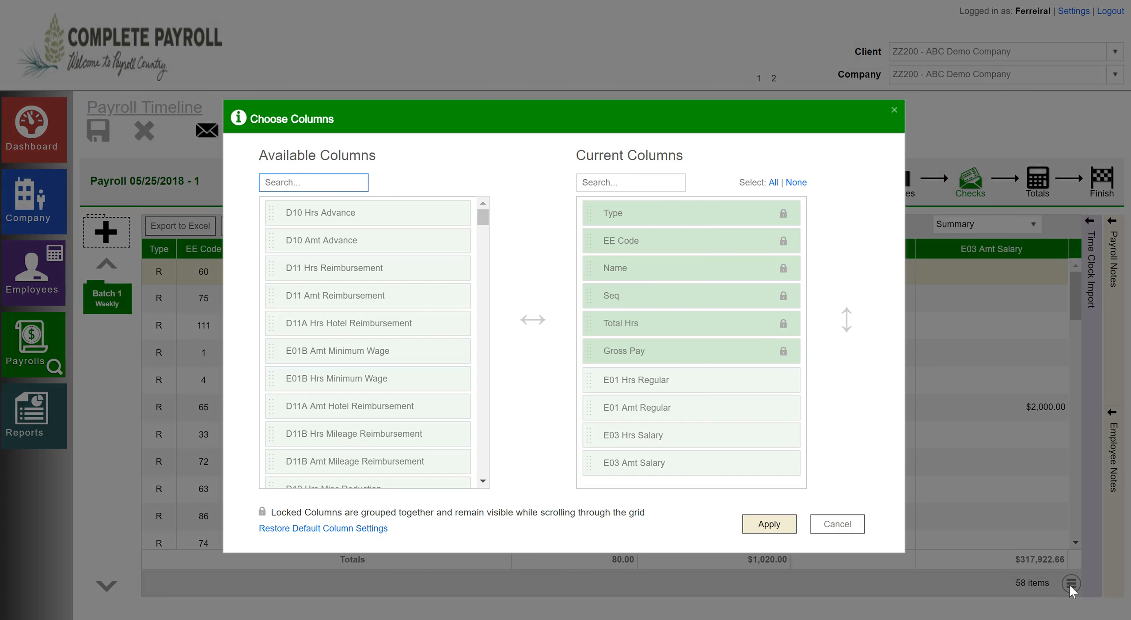
{"action": "left_click", "coordinate": [771, 525]}
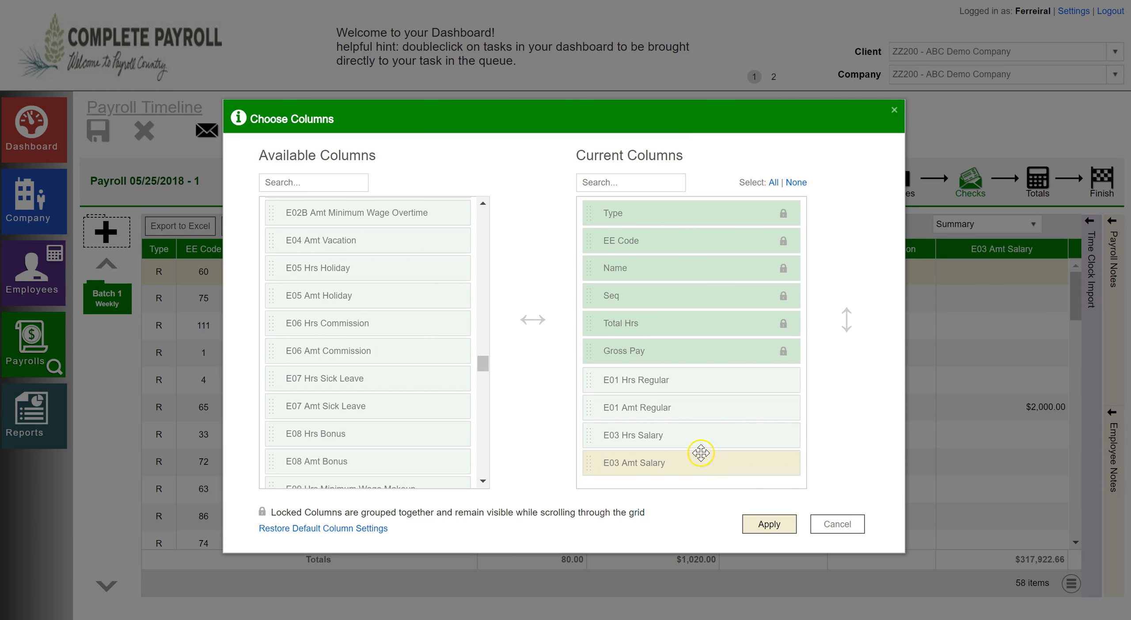
{"action": "left_click_drag", "start_coordinate": [696, 442], "coordinate": [392, 335]}
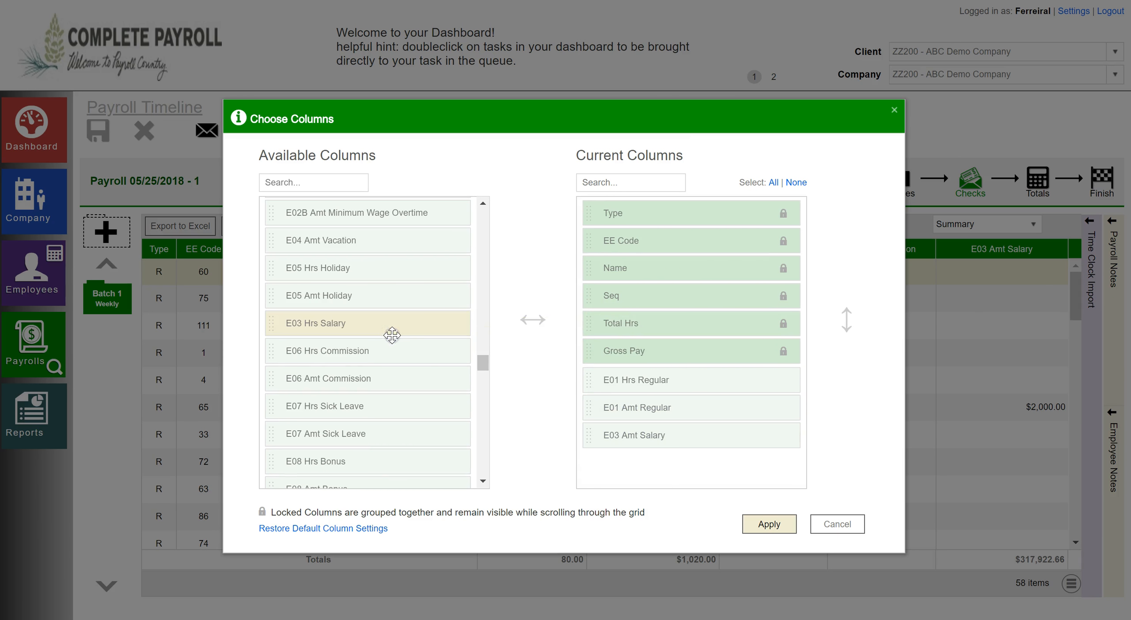
{"action": "left_click_drag", "start_coordinate": [591, 288], "coordinate": [372, 213]}
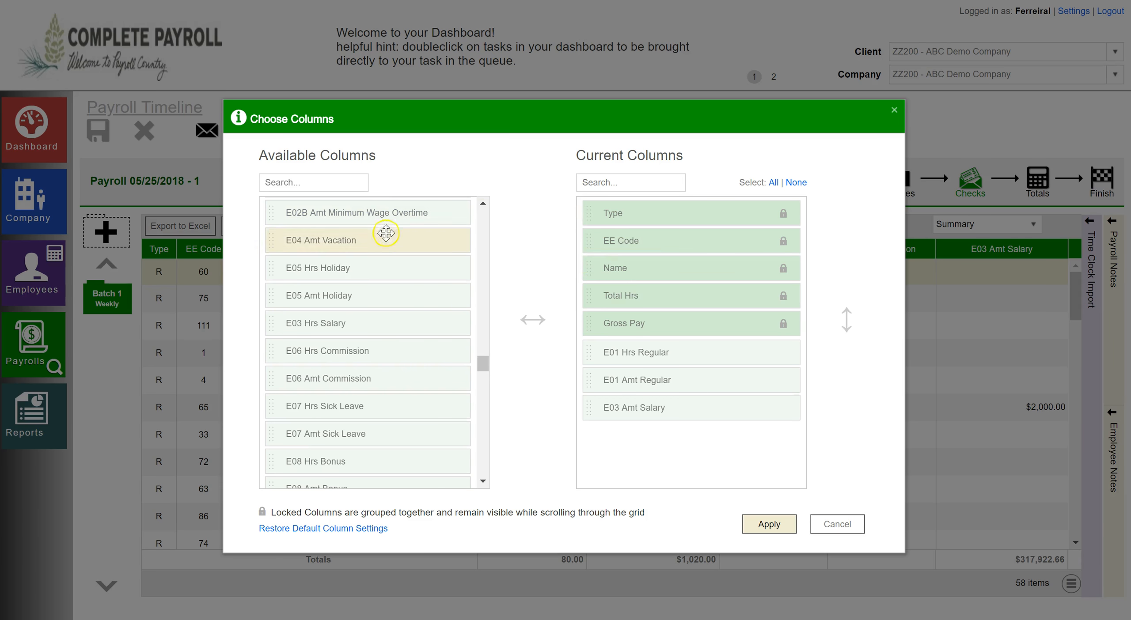
Step: Add E05 Hrs Holiday above E03 Amt Salary, search "bonu" to add E08 Amt Bonus last, and apply the column layout
{"action": "left_click_drag", "start_coordinate": [385, 270], "coordinate": [657, 407]}
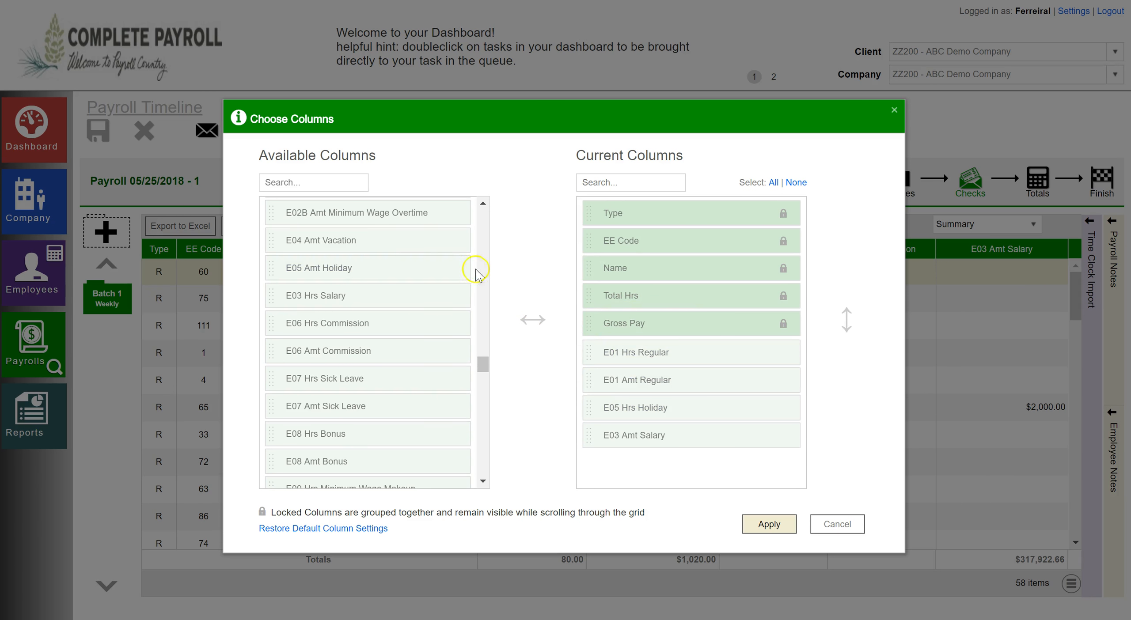
{"action": "left_click", "coordinate": [305, 186]}
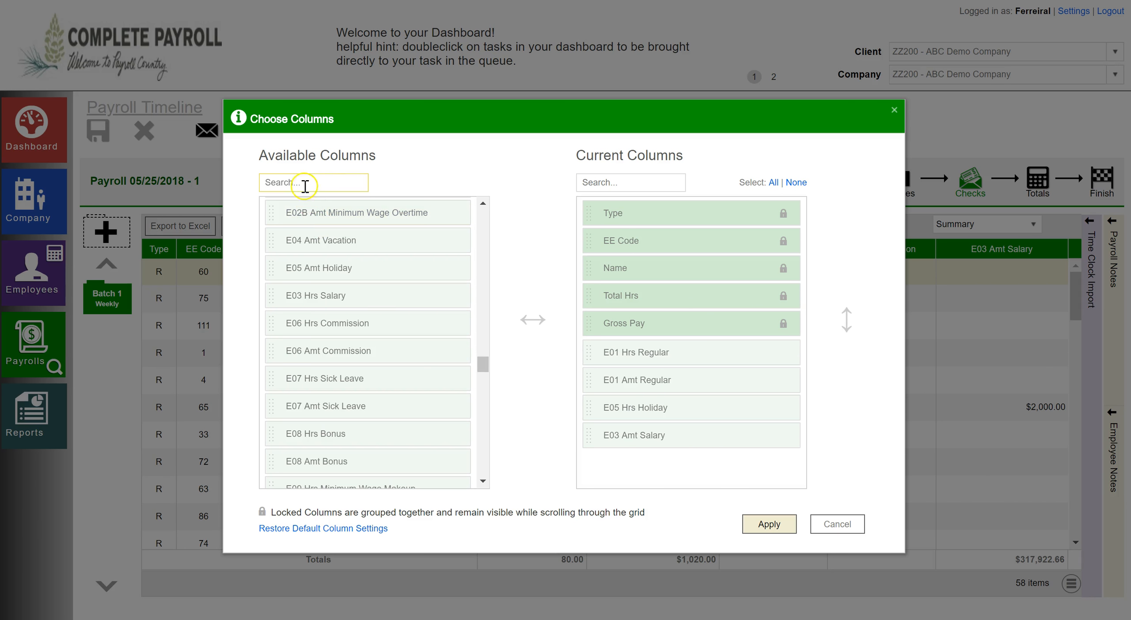
{"action": "type", "text": "b"}
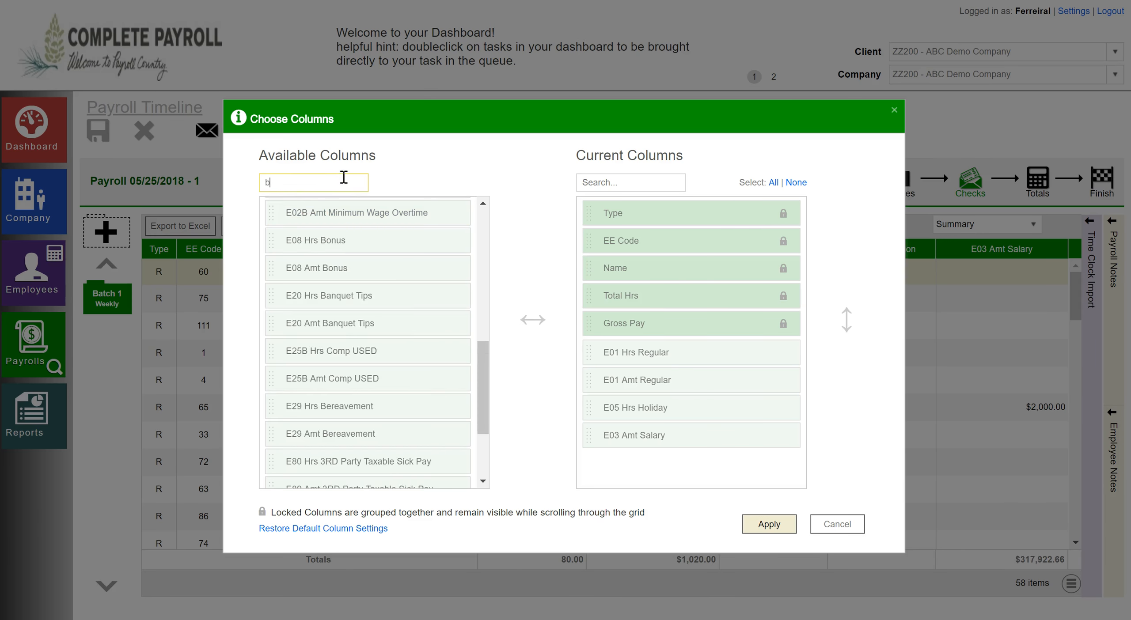
{"action": "type", "text": "onu"}
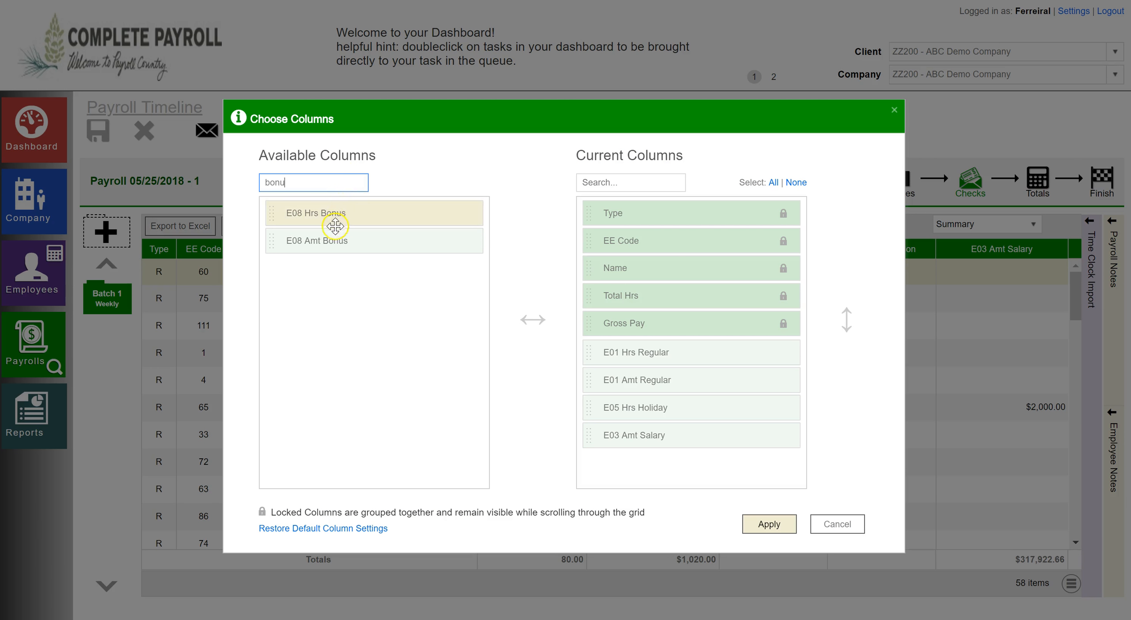
{"action": "left_click", "coordinate": [323, 242]}
{"action": "left_click_drag", "start_coordinate": [323, 242], "coordinate": [623, 463]}
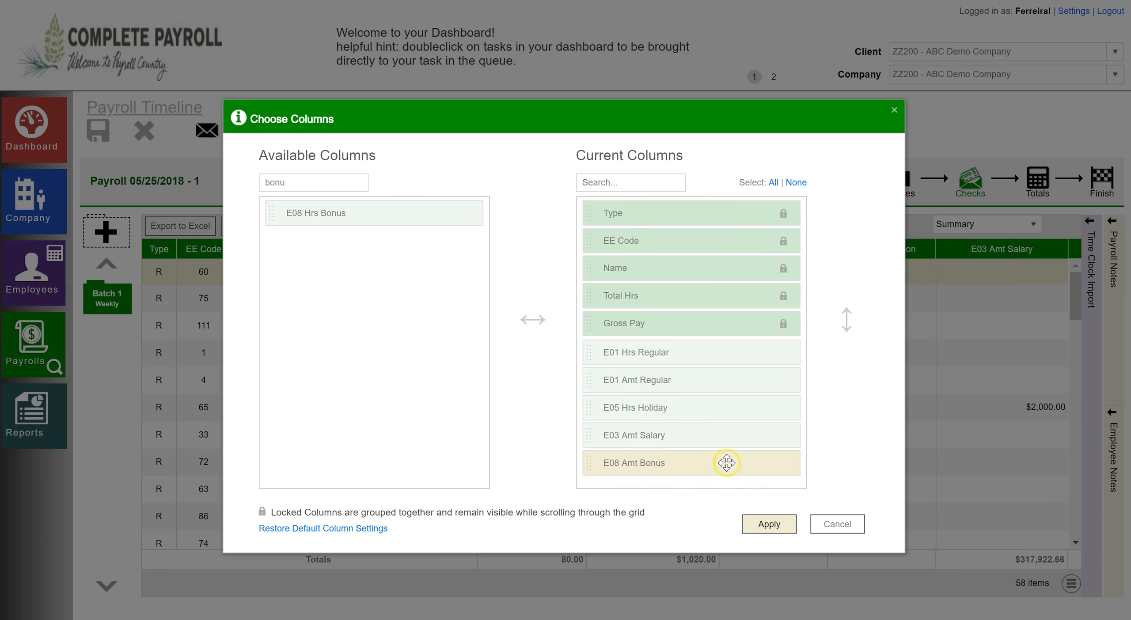
{"action": "left_click", "coordinate": [769, 525]}
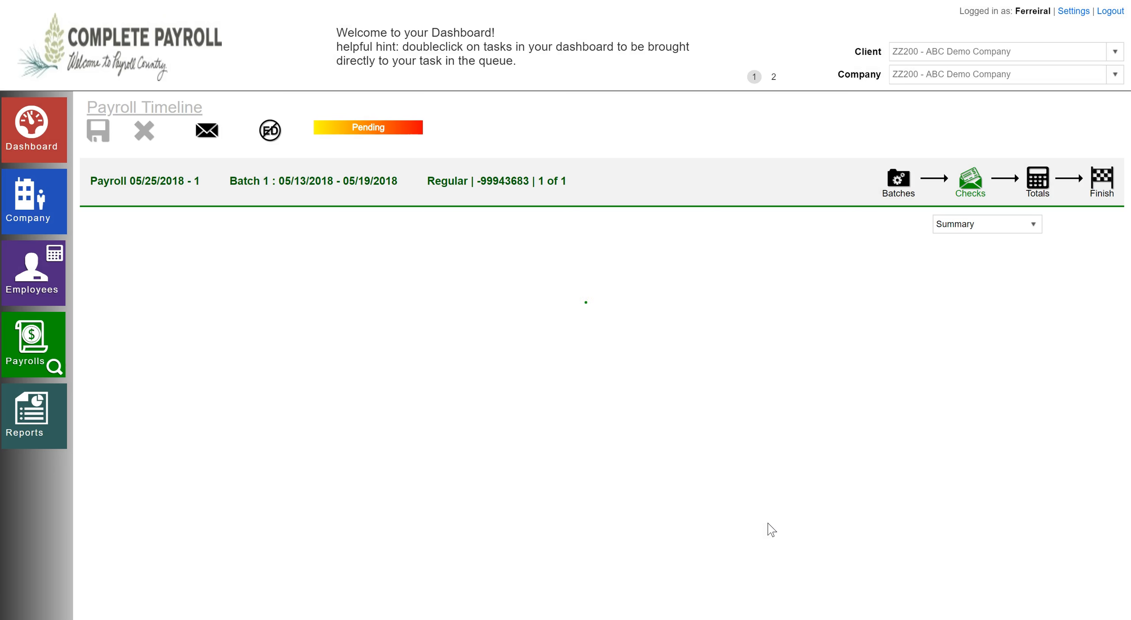
Step: Enter 40 in E01 Hrs Regular for each of the first three employees in the check grid
{"action": "left_click", "coordinate": [306, 70]}
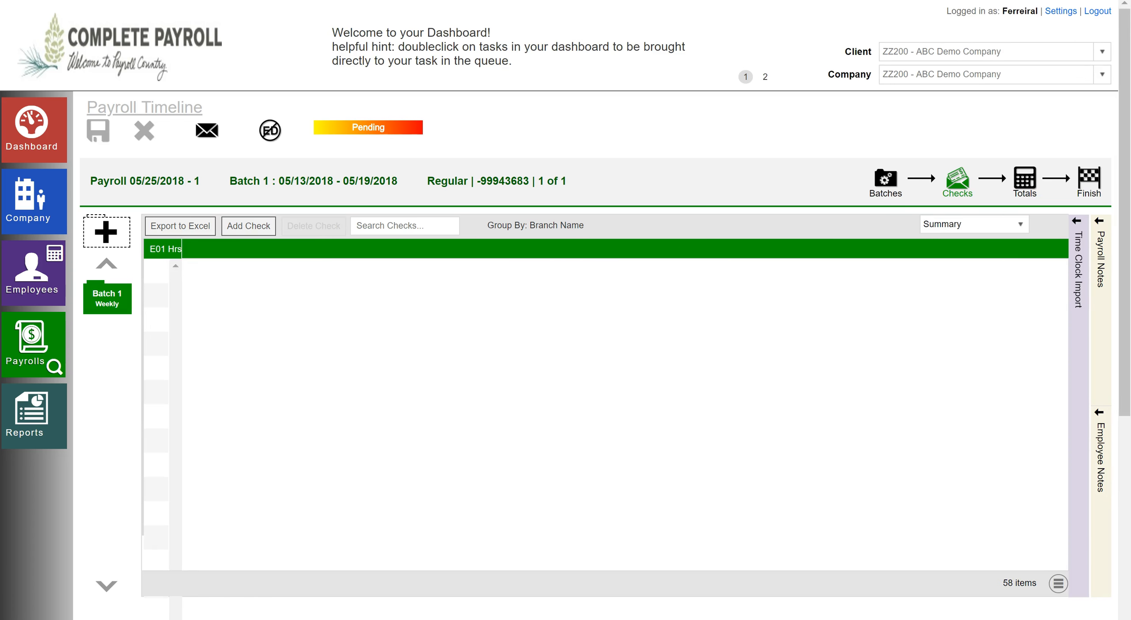
{"action": "left_click", "coordinate": [535, 273]}
{"action": "type", "text": "40"}
{"action": "key", "text": "Return"}
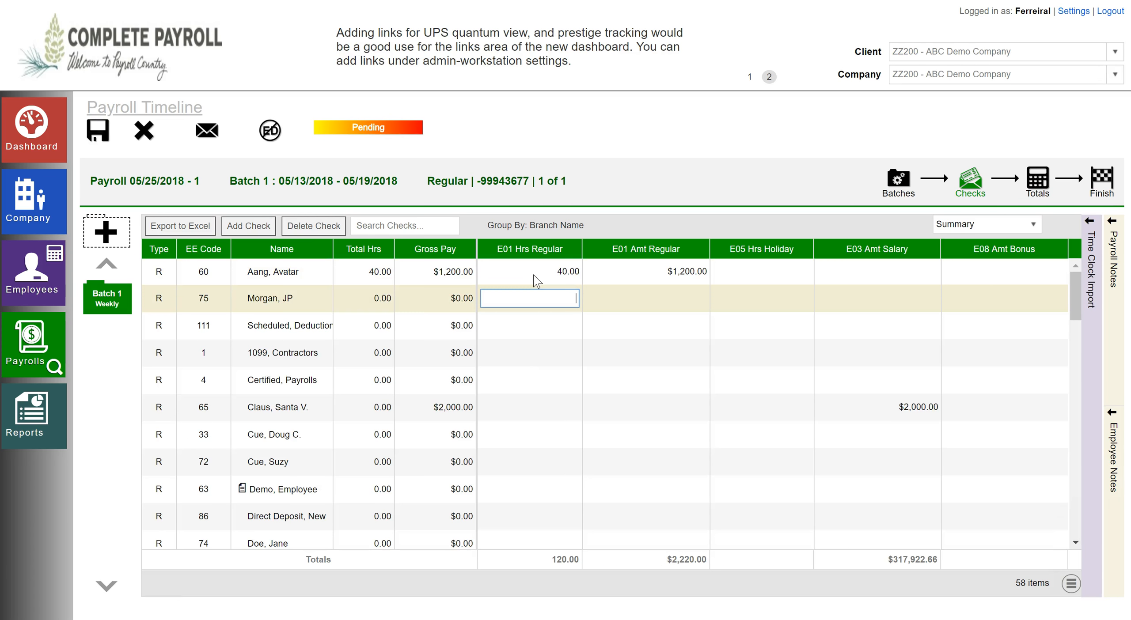
{"action": "type", "text": "40"}
{"action": "key", "text": "Return"}
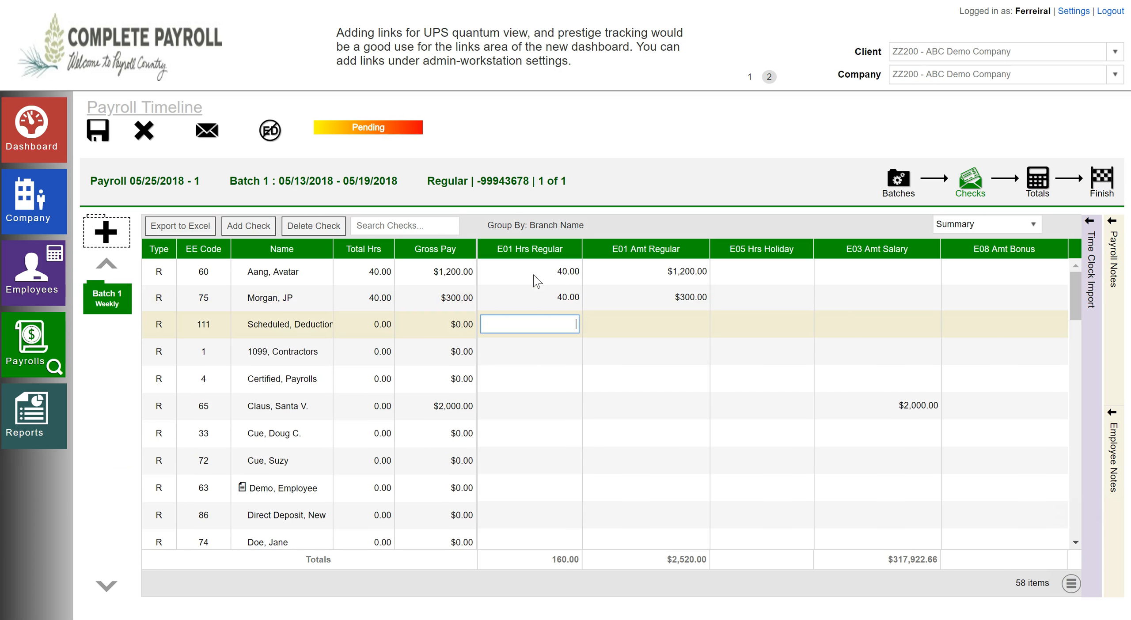
{"action": "type", "text": "40"}
{"action": "key", "text": "Return"}
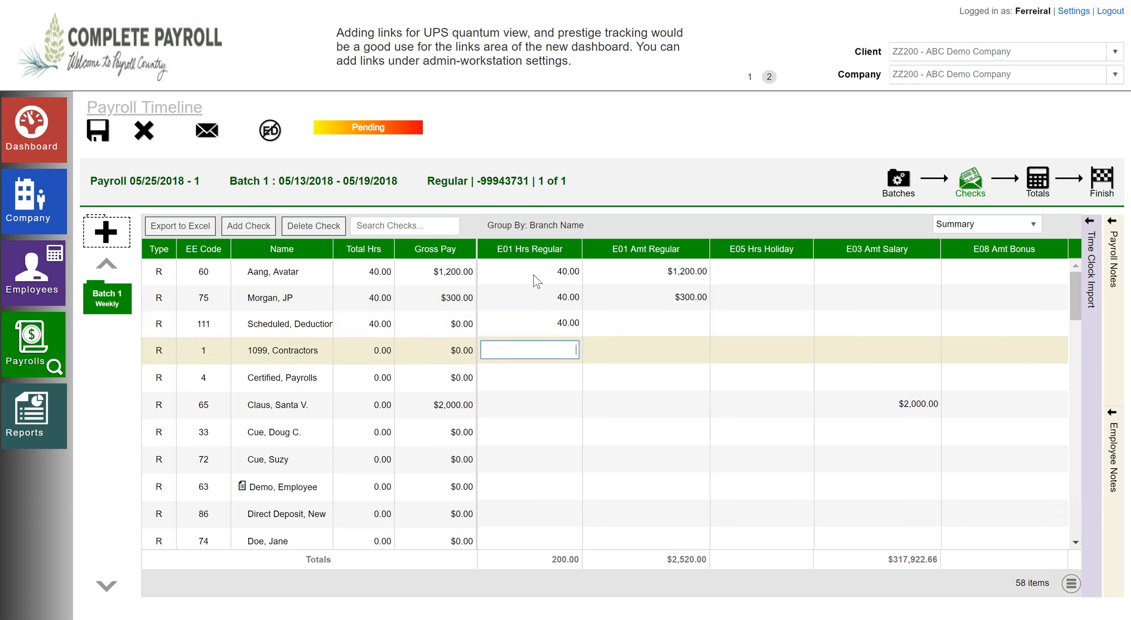
Step: View the check of the employee in the last visible row in Detail view, and return to the Summary view
{"action": "left_click", "coordinate": [567, 535]}
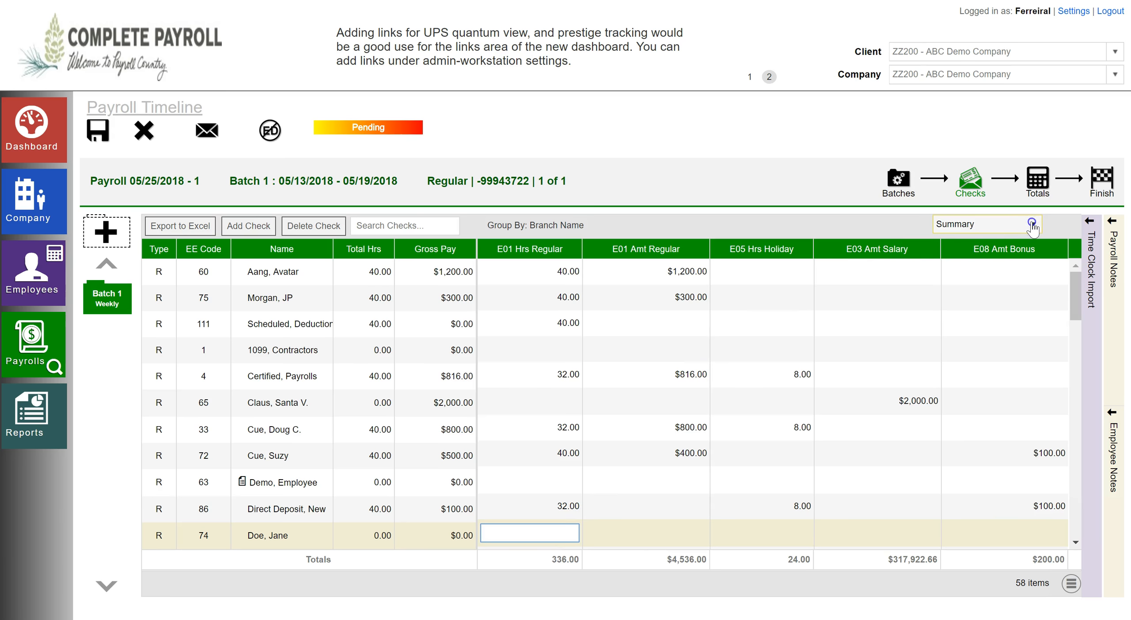
{"action": "left_click", "coordinate": [1017, 228]}
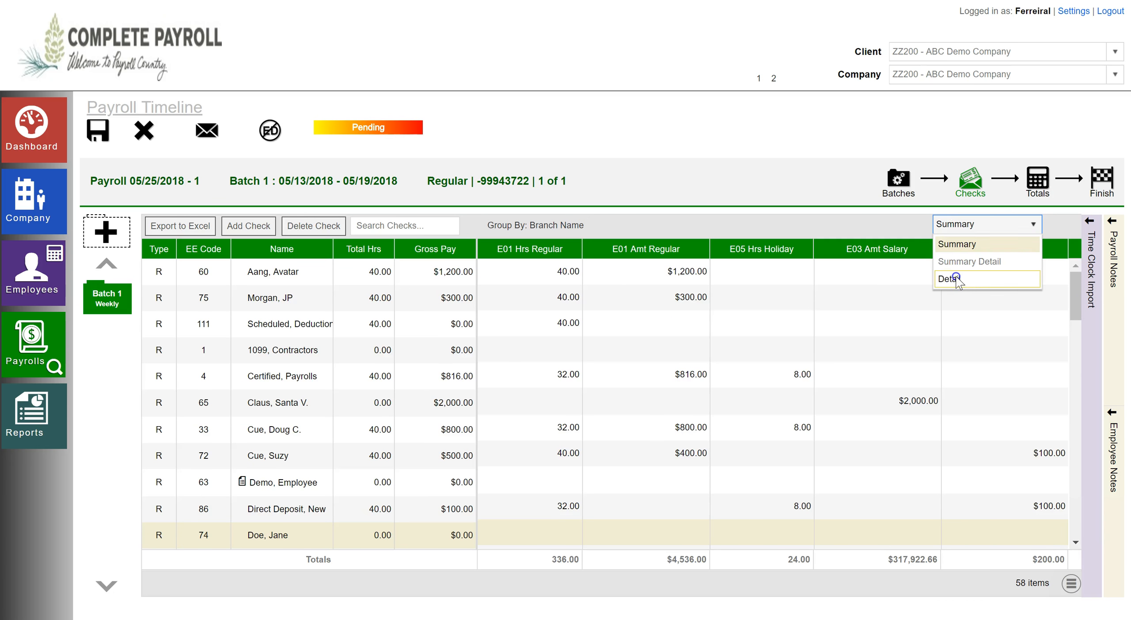
{"action": "left_click", "coordinate": [954, 279]}
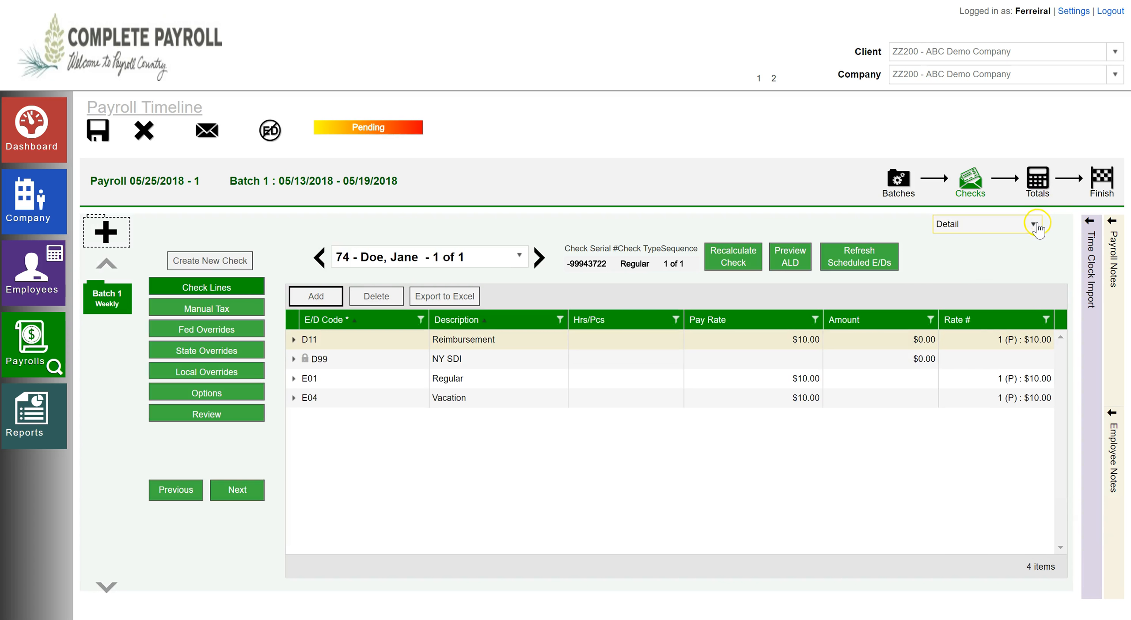
{"action": "left_click", "coordinate": [1038, 224]}
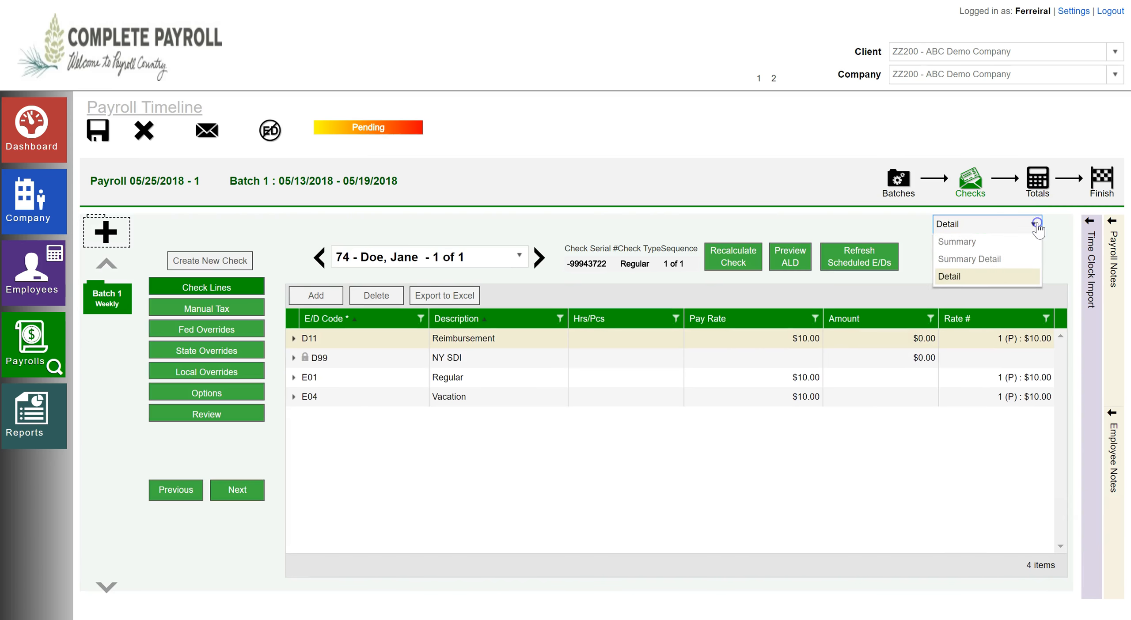
{"action": "left_click", "coordinate": [990, 244]}
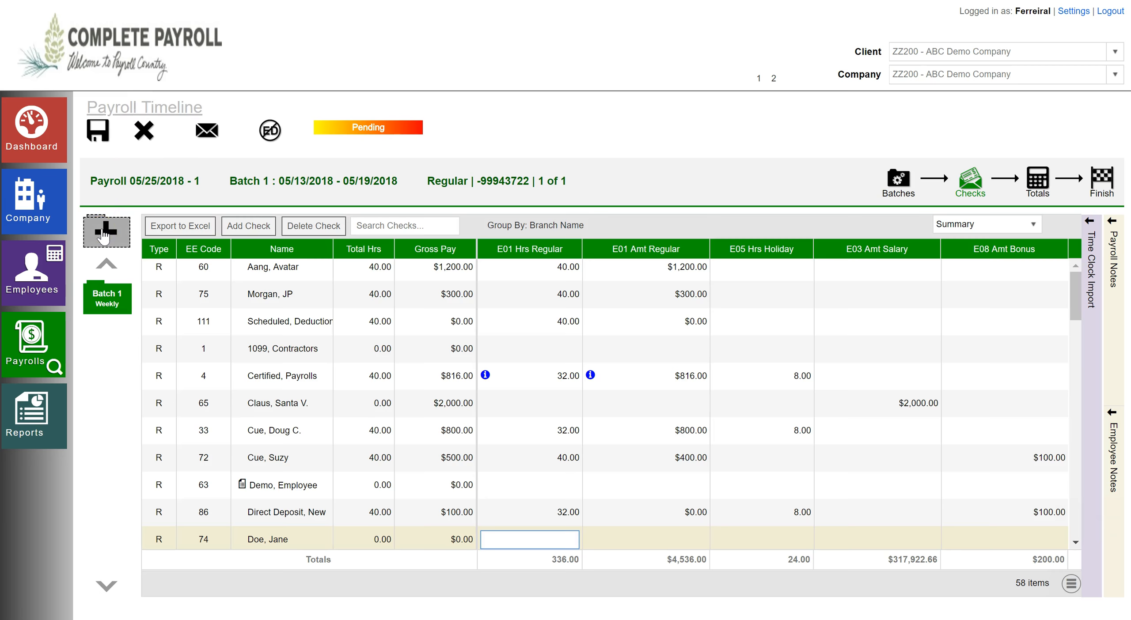
Step: Go to the payroll's totals, calculate the payroll, and select the D13 United Way line in the results
{"action": "left_click", "coordinate": [1042, 182]}
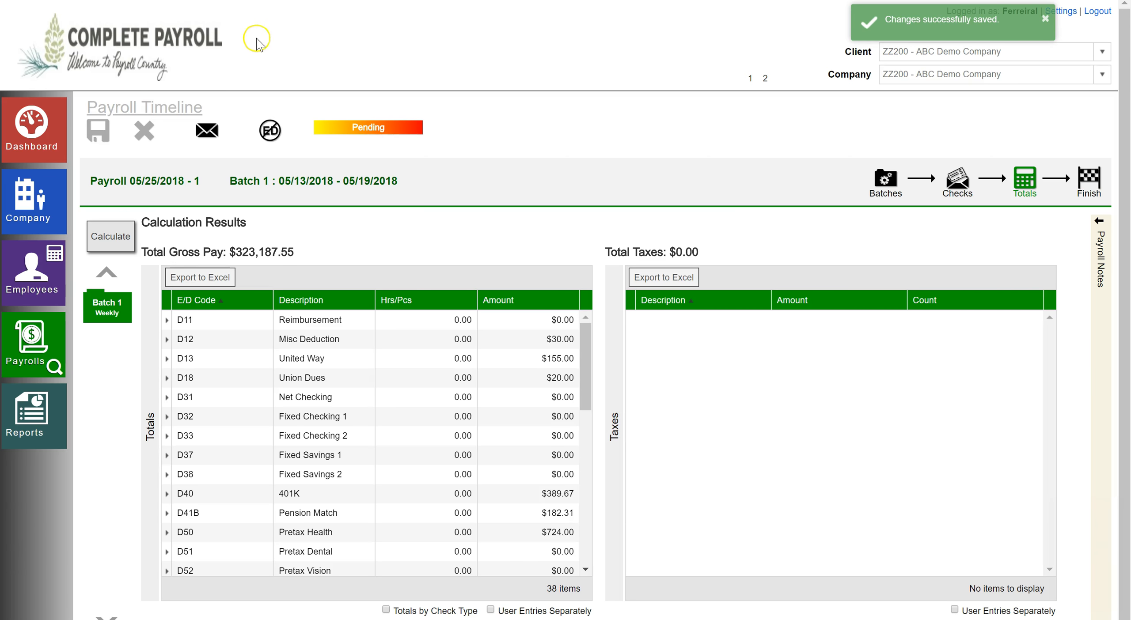
{"action": "left_click", "coordinate": [114, 238]}
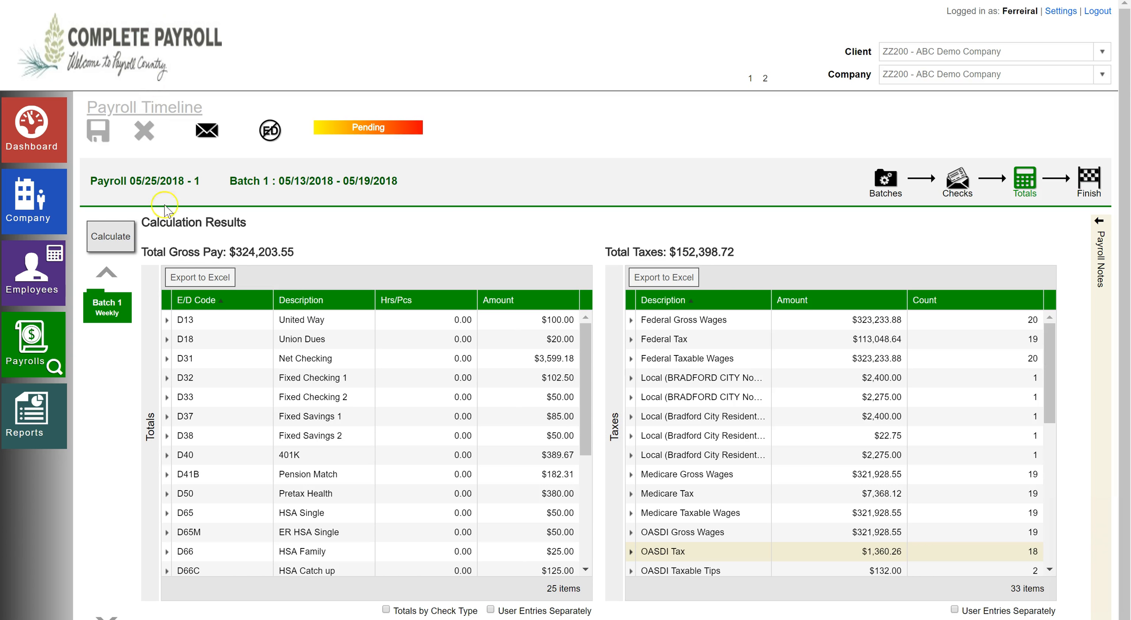
{"action": "left_click", "coordinate": [167, 321]}
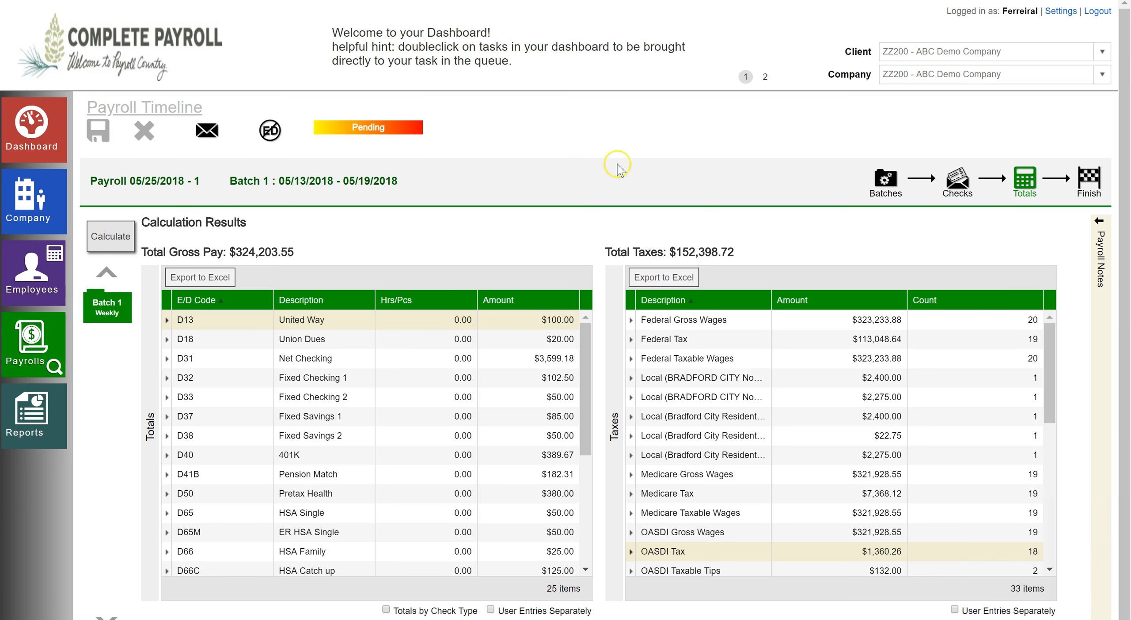
Step: Go to the payroll's submittal options and try out the check comment "Happy Holidays!", clearing it again
{"action": "left_click", "coordinate": [1091, 193]}
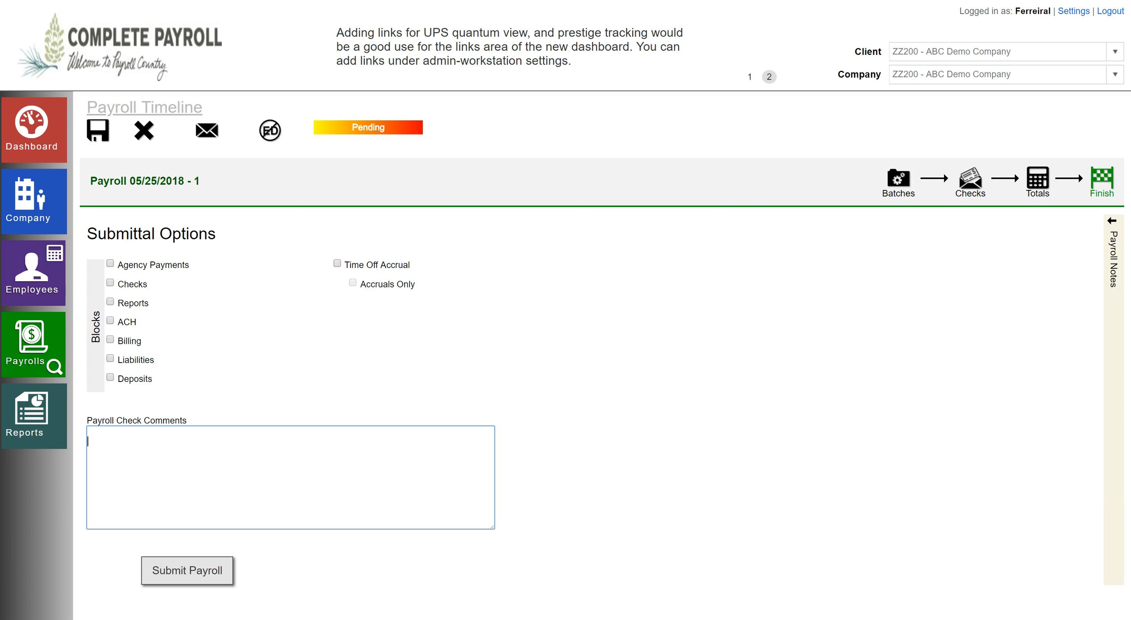
{"action": "type", "text": "Happy Holidays!"}
{"action": "key", "text": "ctrl+BackSpace"}
{"action": "key", "text": "ctrl+BackSpace"}
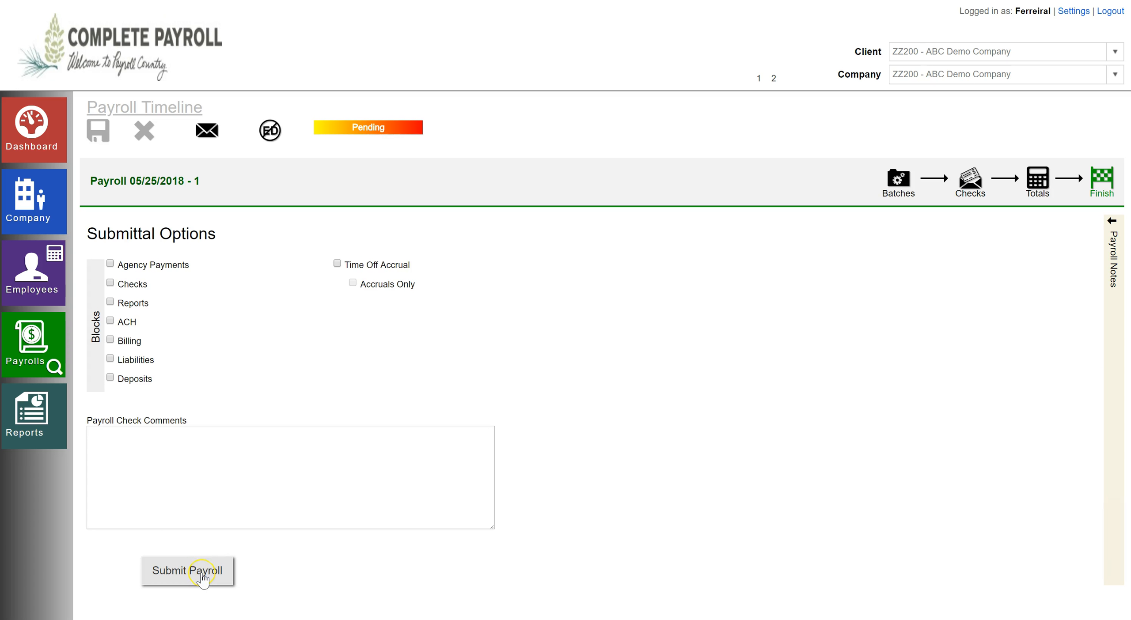
Step: Submit the 05/25/2018 payroll and confirm the submission
{"action": "left_click", "coordinate": [202, 579]}
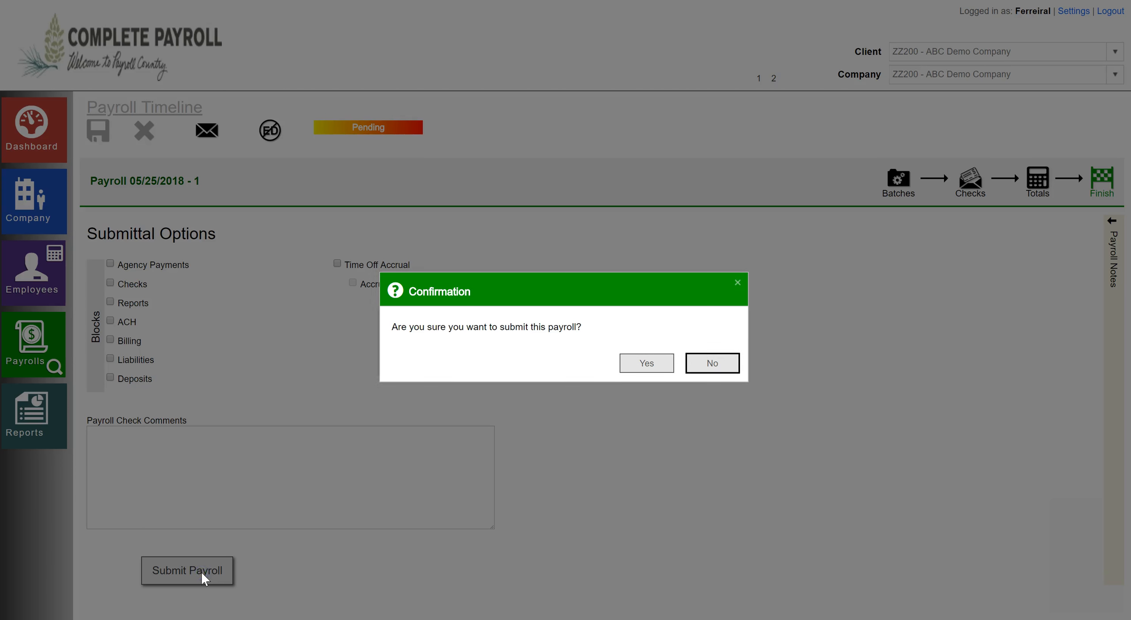
{"action": "left_click", "coordinate": [647, 361]}
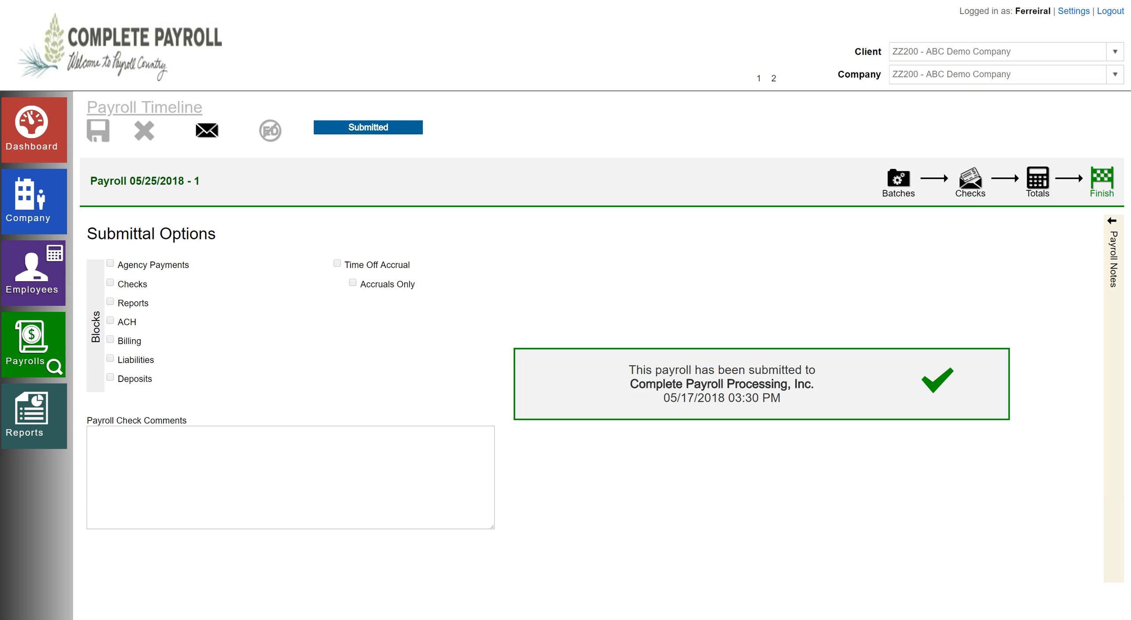